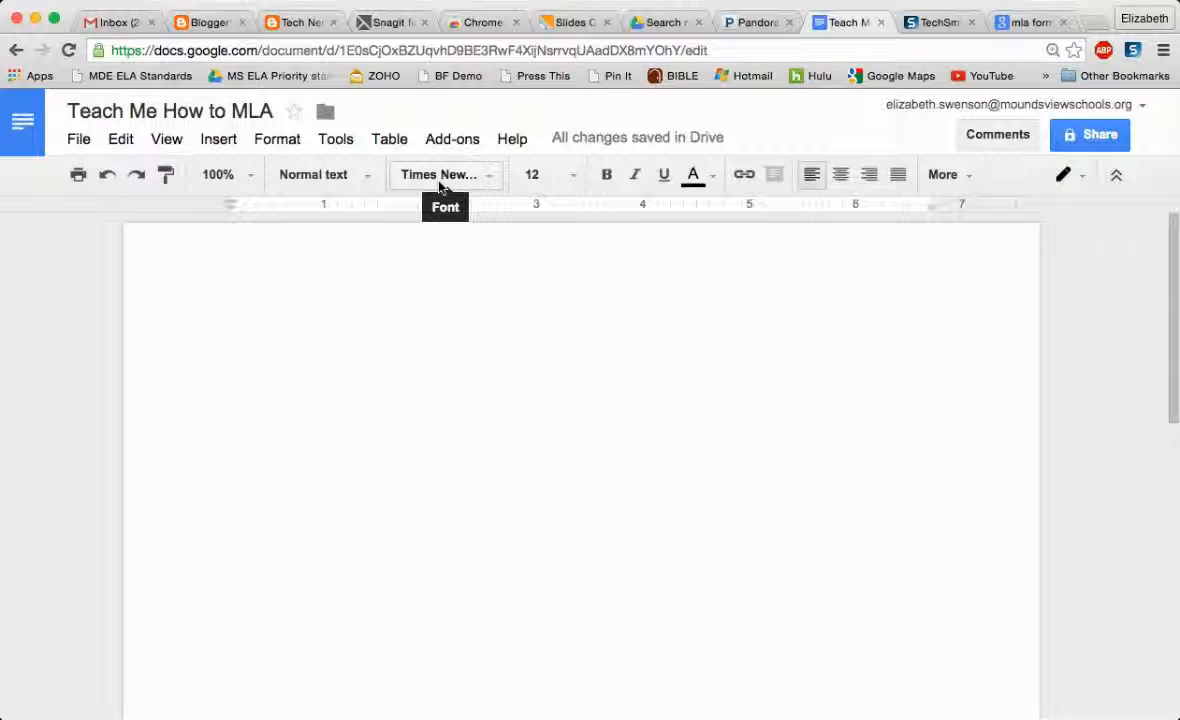
Set the document's text to Times New Roman at font size 12
click(440, 182)
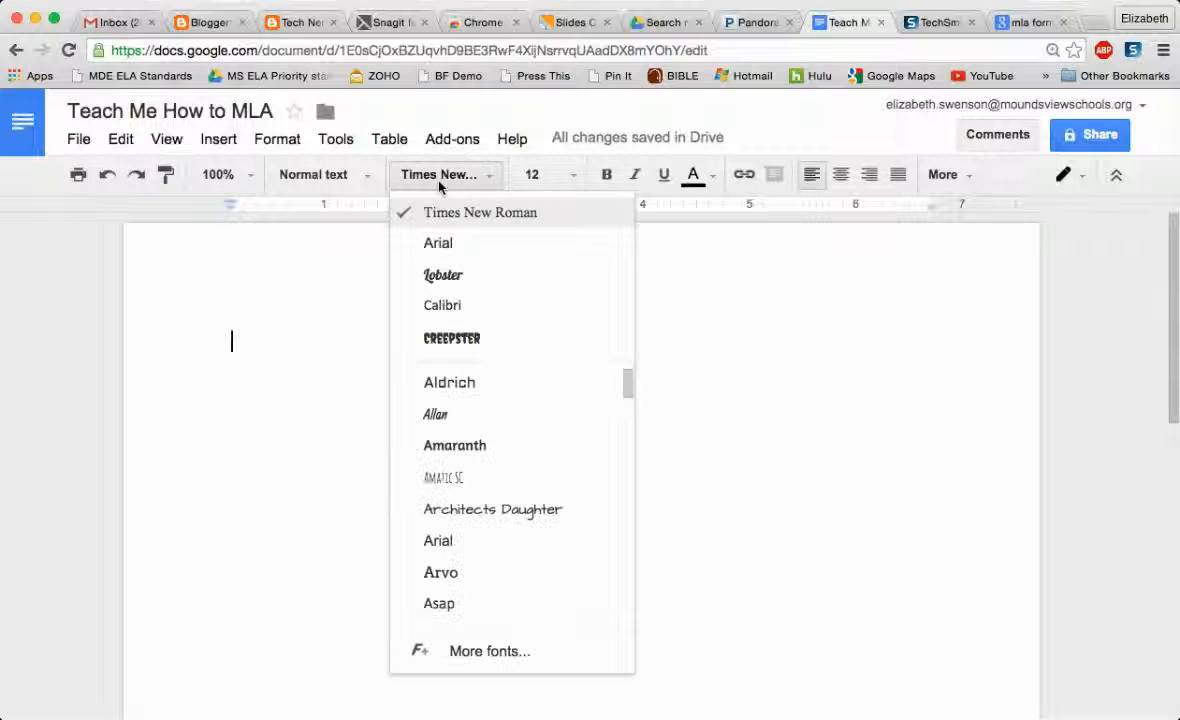
click(484, 244)
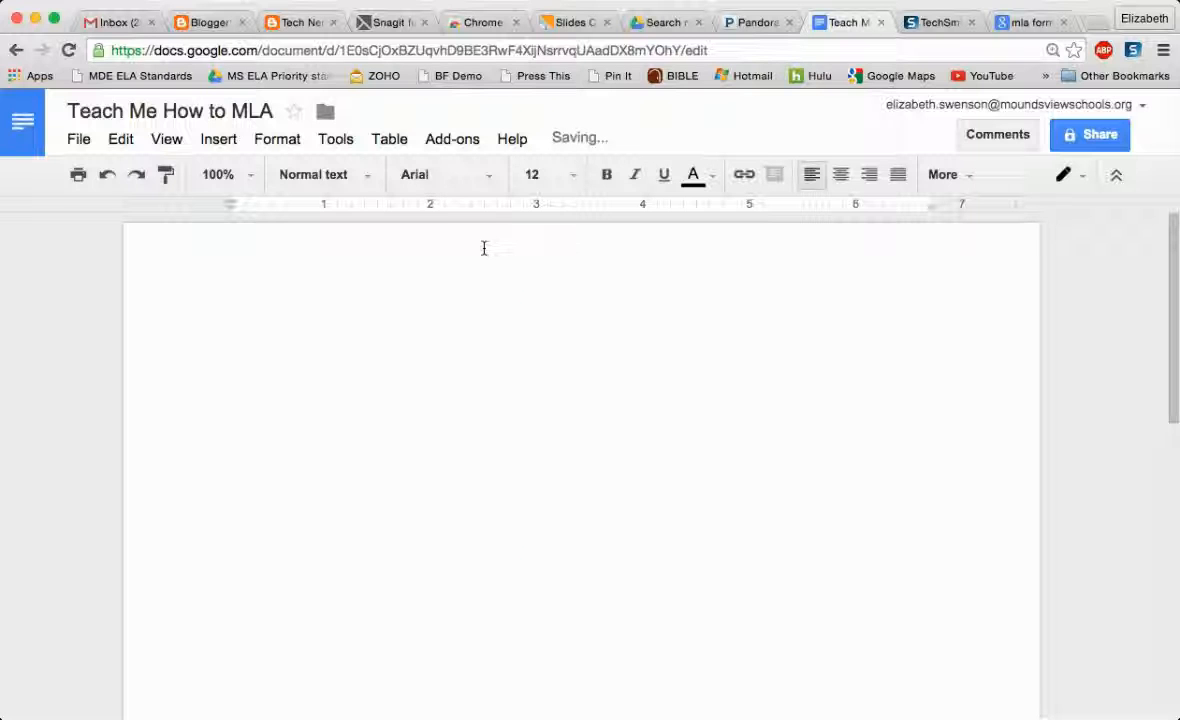
click(421, 184)
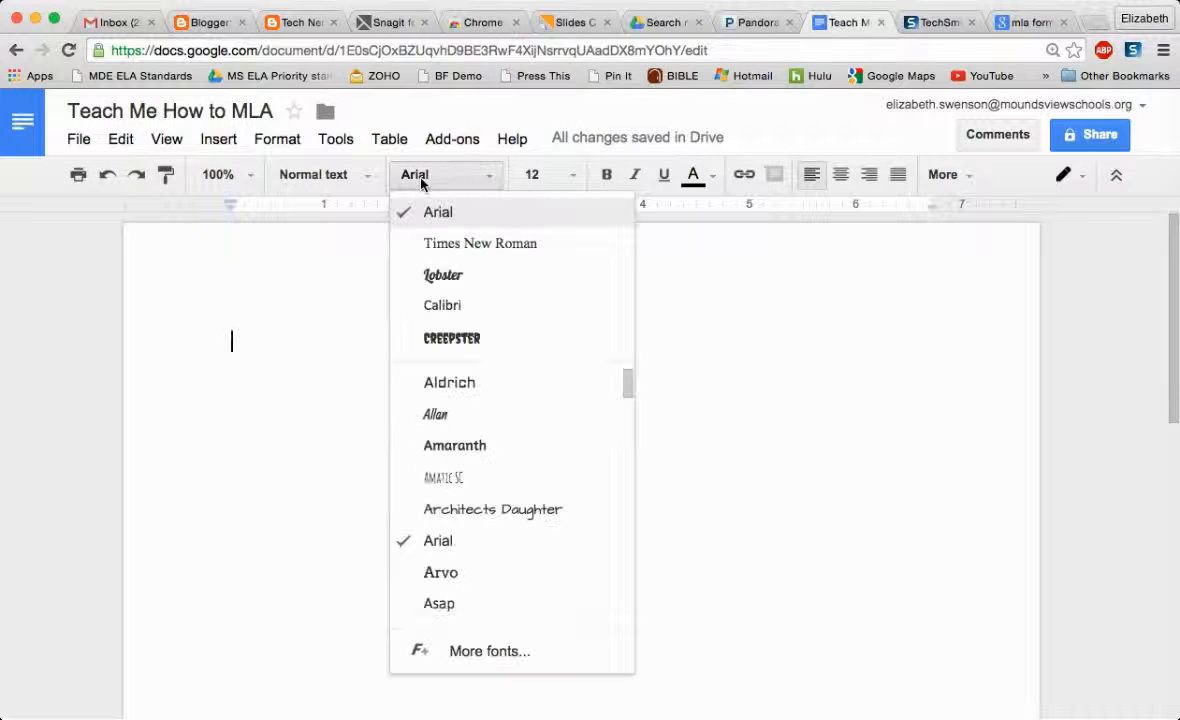
scroll(535, 538, down, 8)
scroll(535, 538, down, 10)
scroll(535, 538, down, 5)
scroll(535, 538, up, 2)
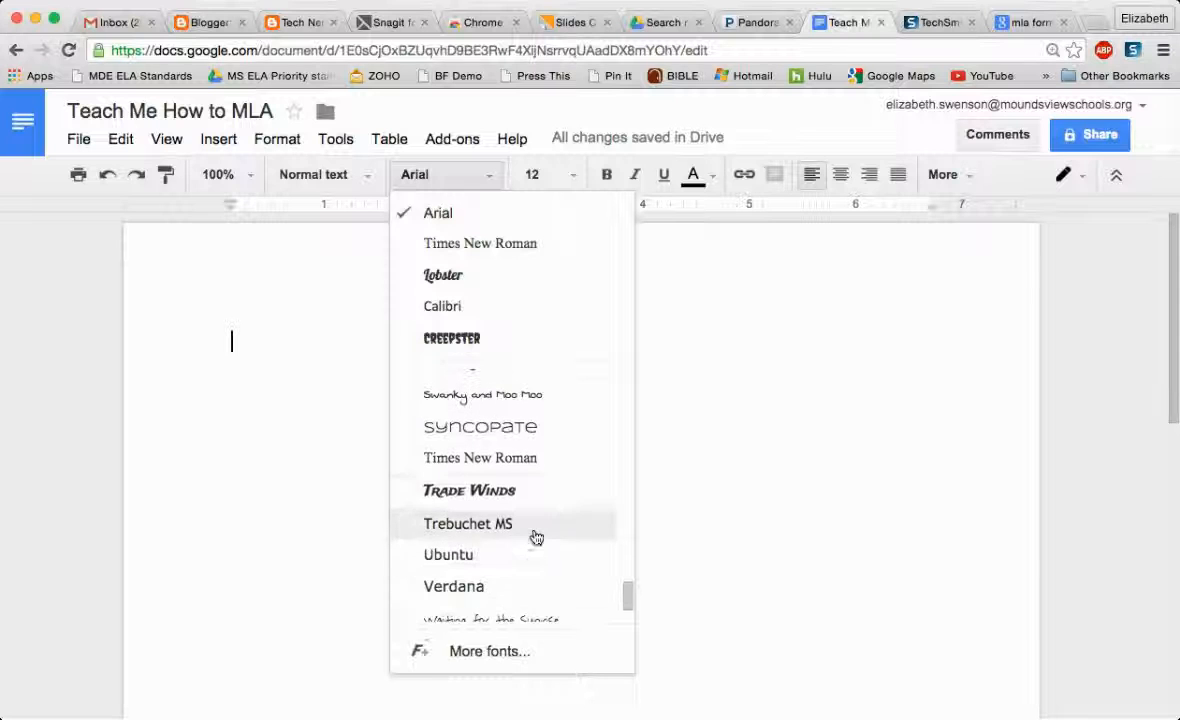
click(484, 456)
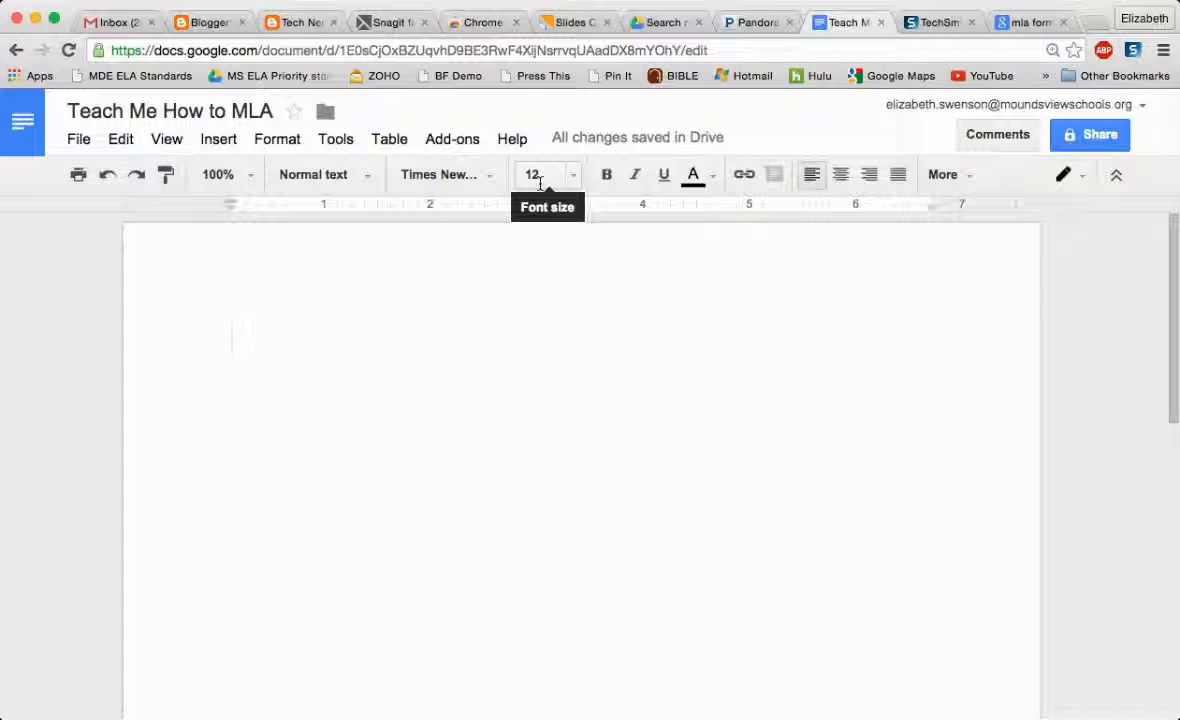
click(574, 177)
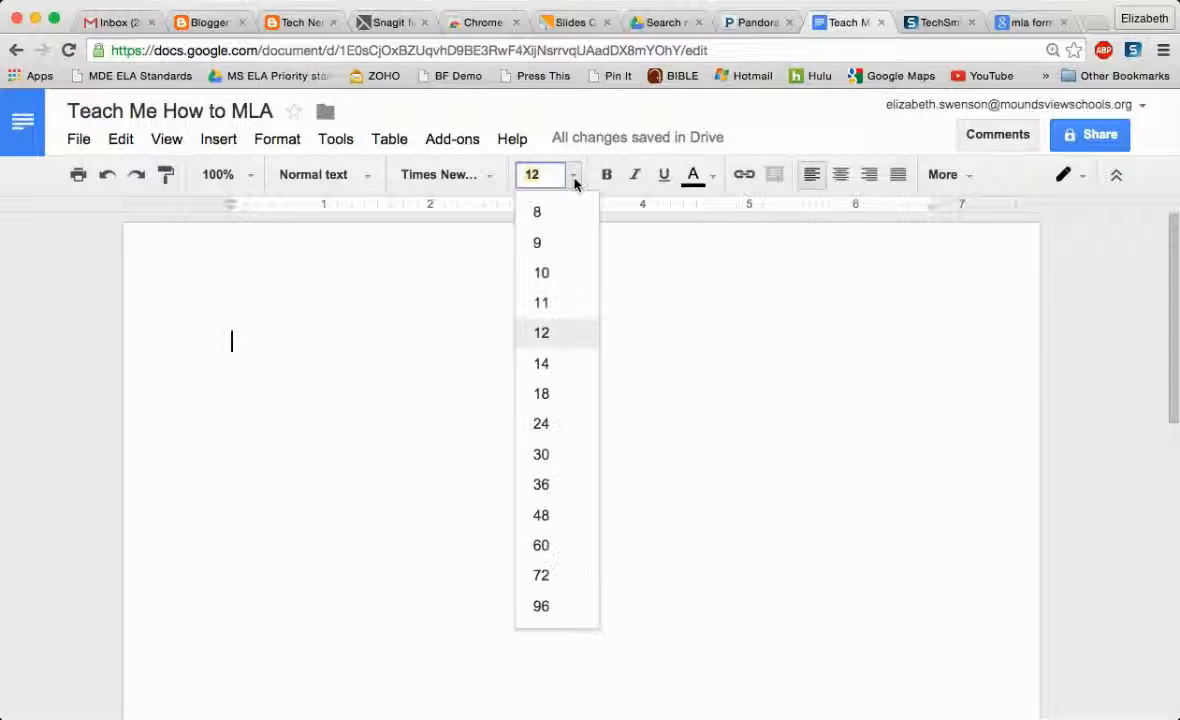
click(554, 338)
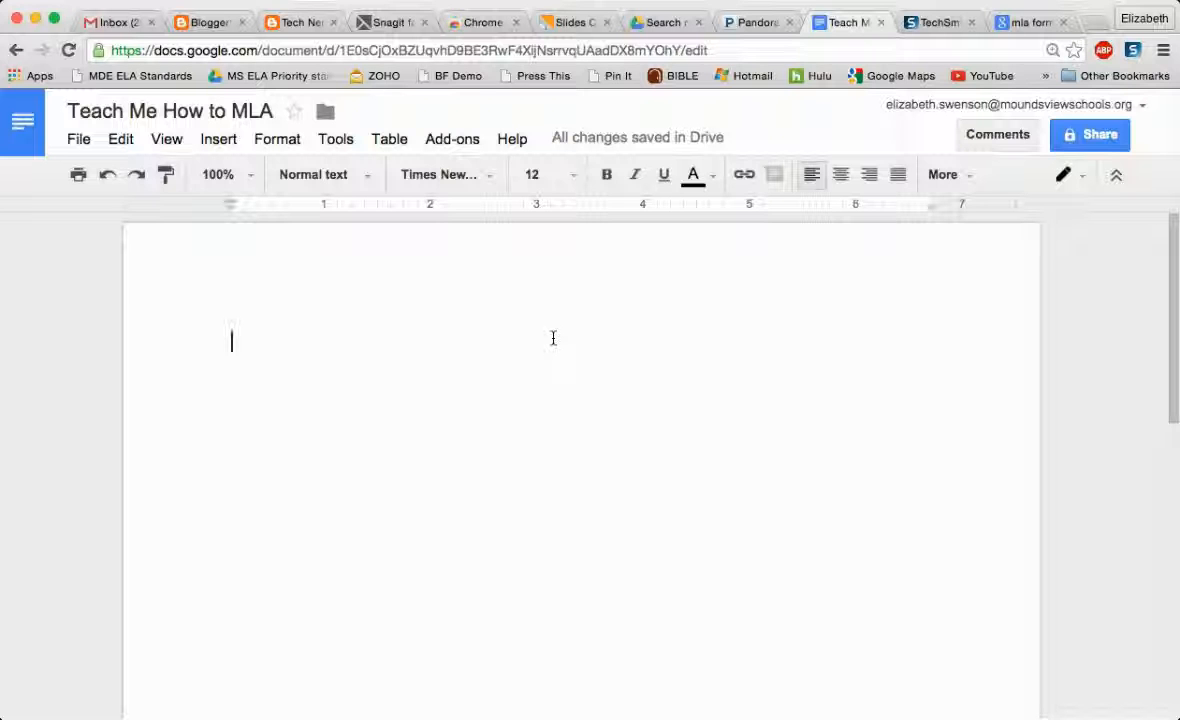
Add a right-aligned page header with the student's last name followed by an automatic page number
click(217, 146)
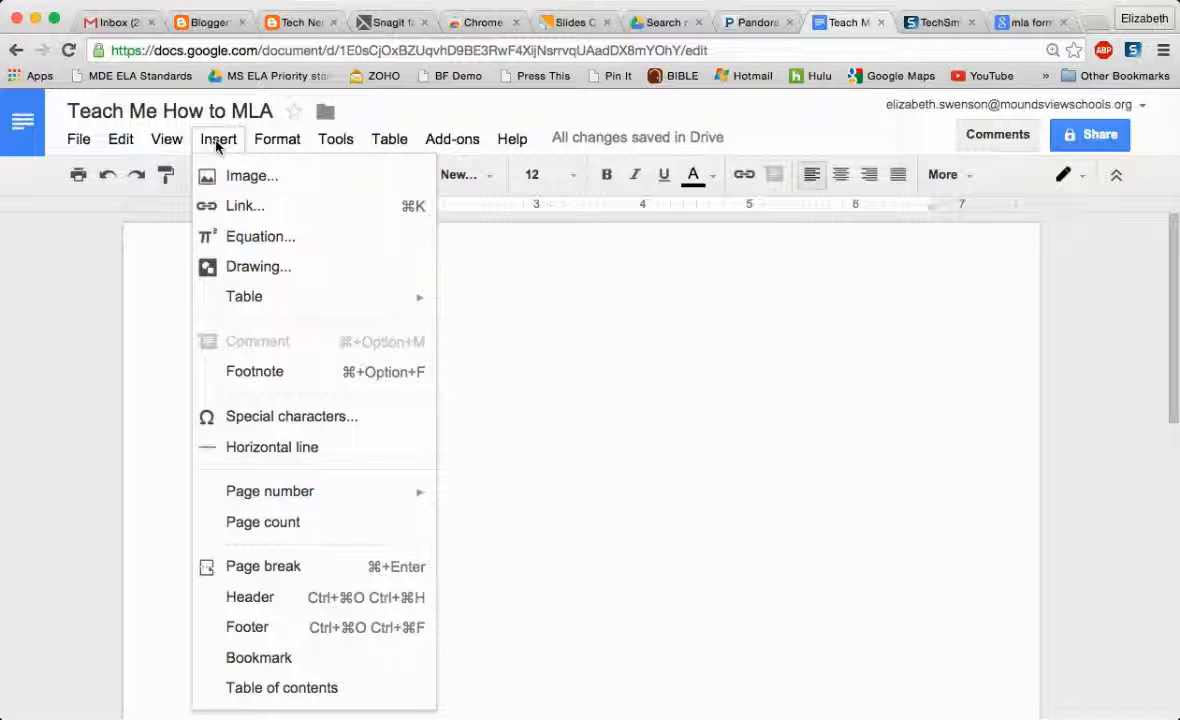
click(291, 597)
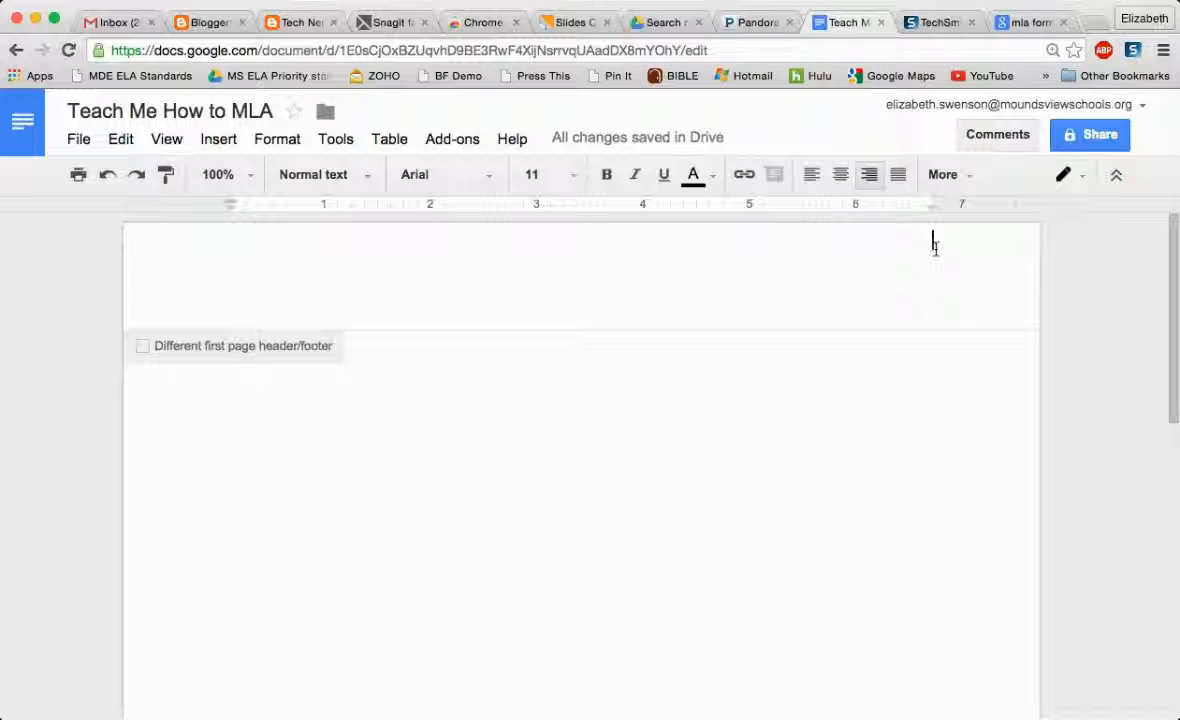
text(Smith)
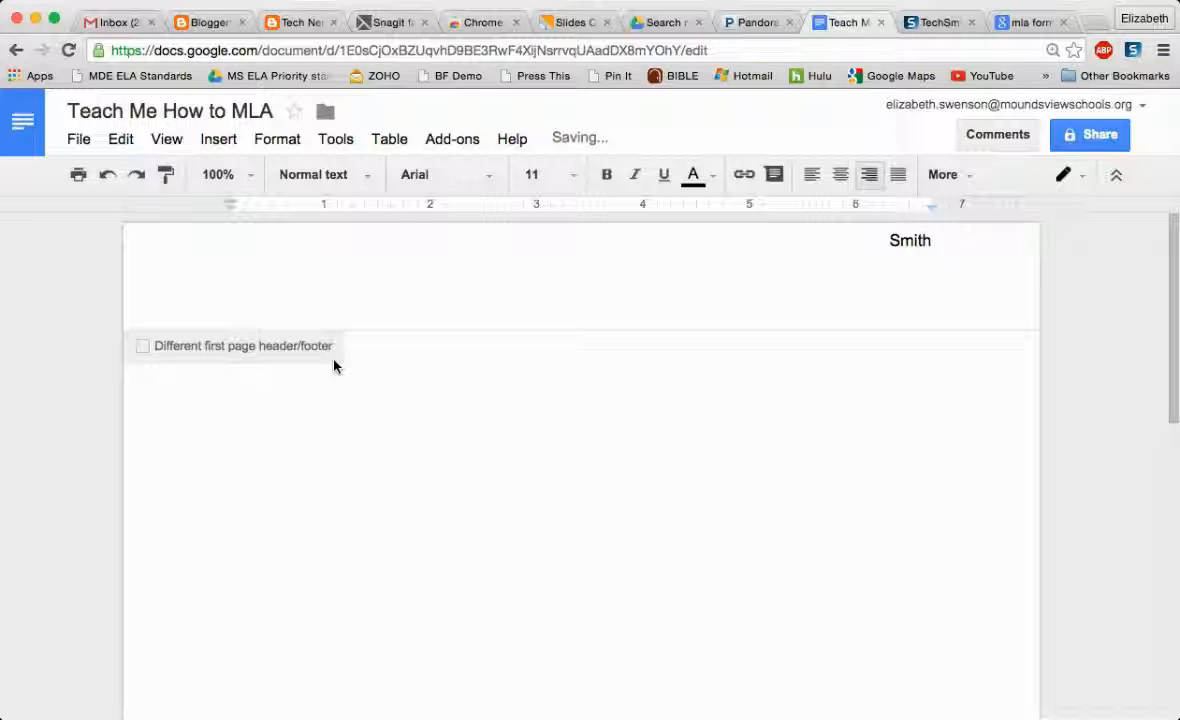
click(221, 150)
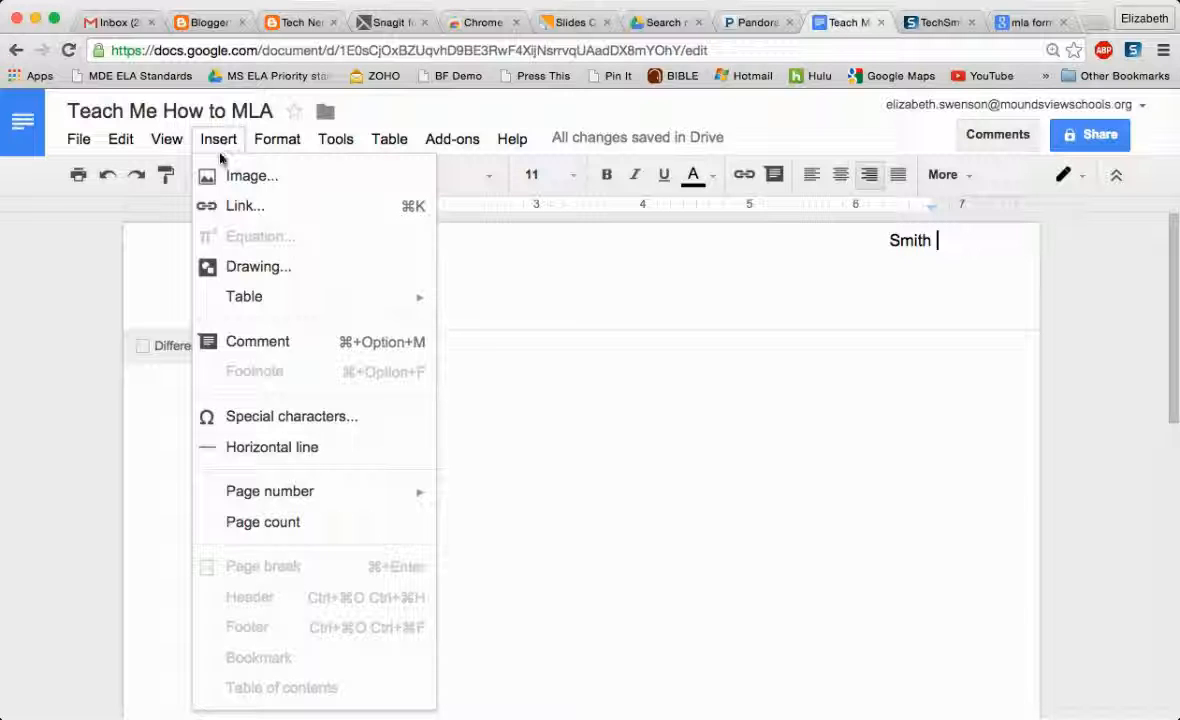
mouse_move(299, 492)
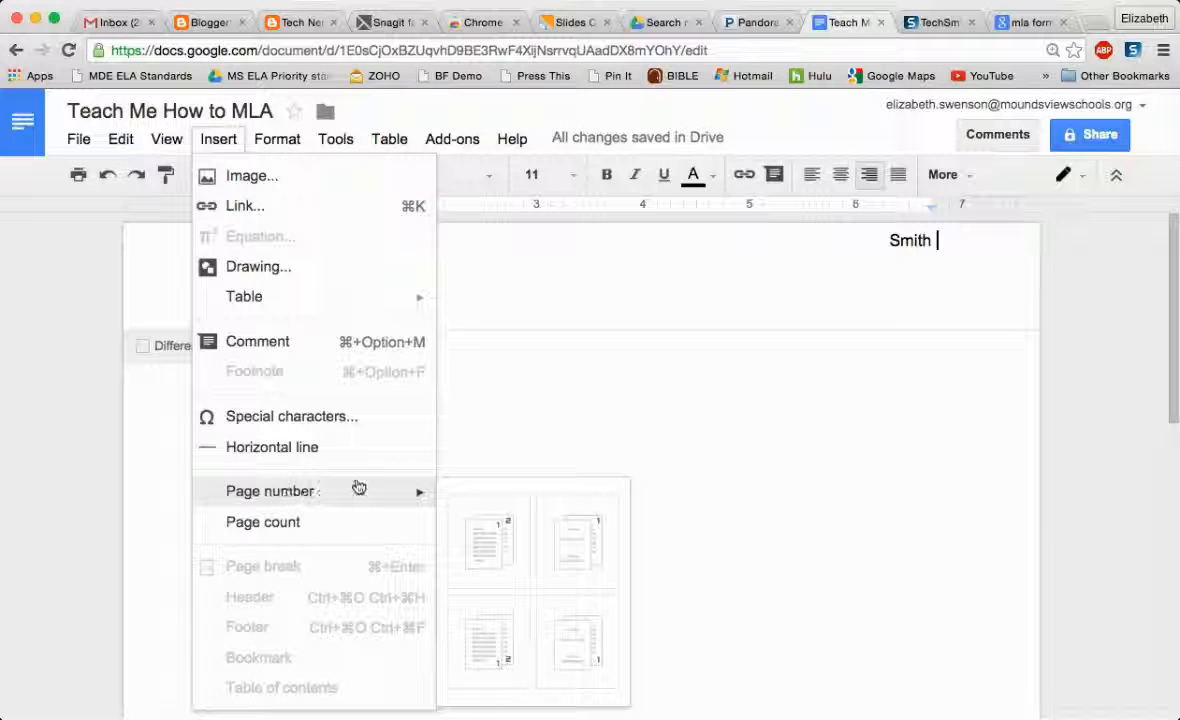
click(497, 539)
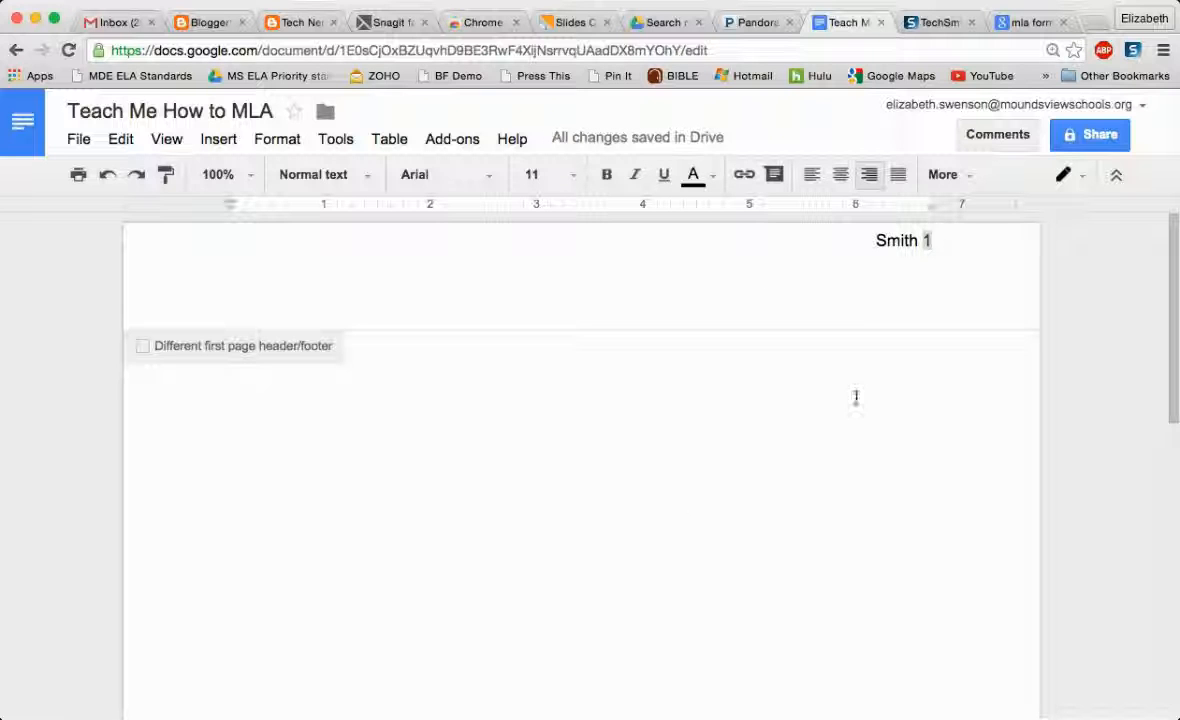
Enter the four-line heading at the start of the body: student's full name, teacher's name, "ELA 7, p. 1" and "12 December 2015"
double_click(555, 556)
click(233, 344)
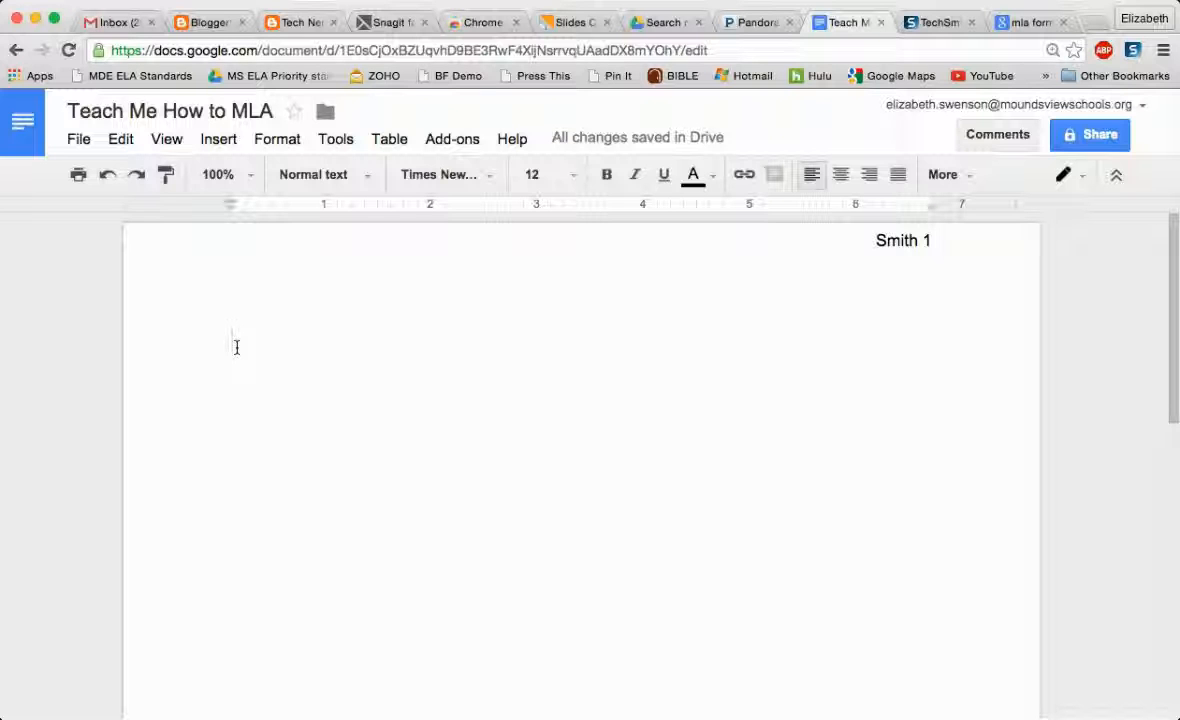
text(Suzi Smith)
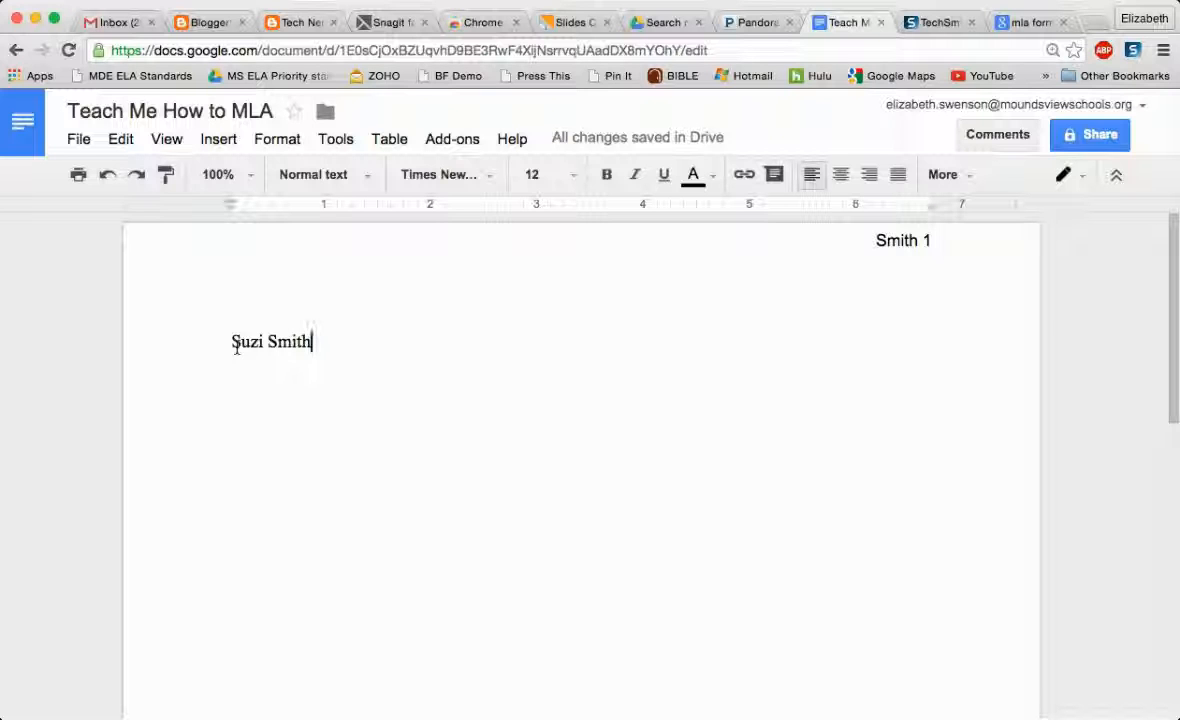
key(Return)
text(Mrs. Swenson)
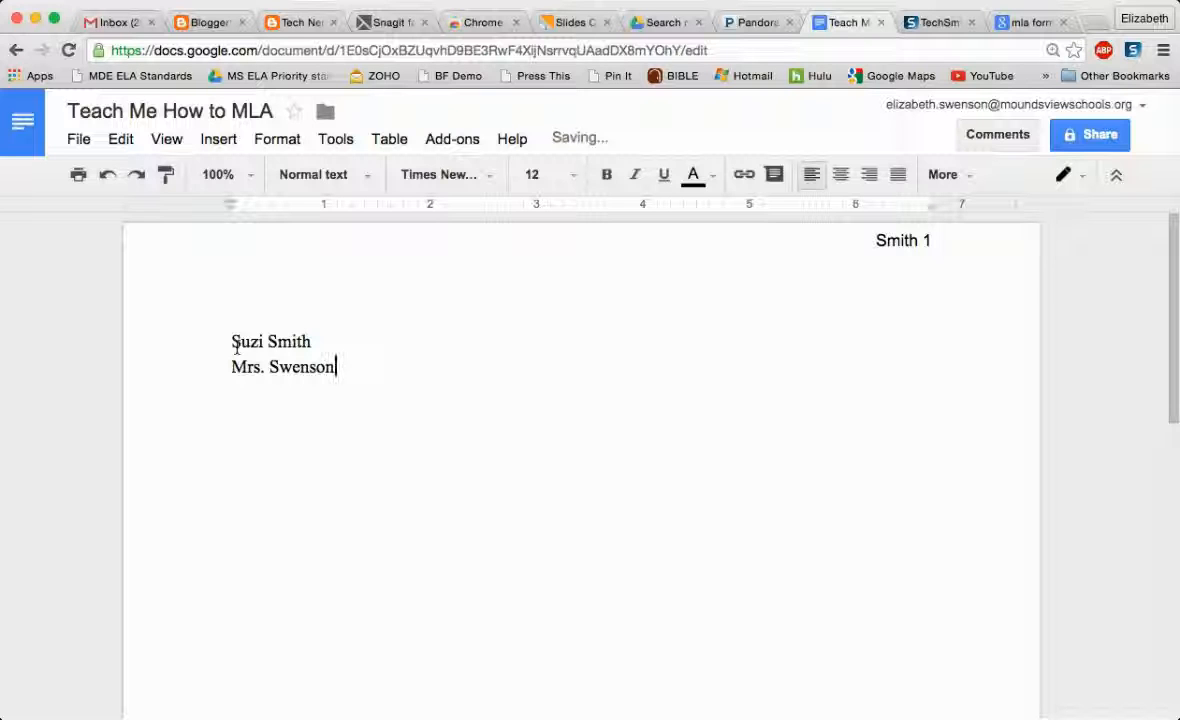
key(Return)
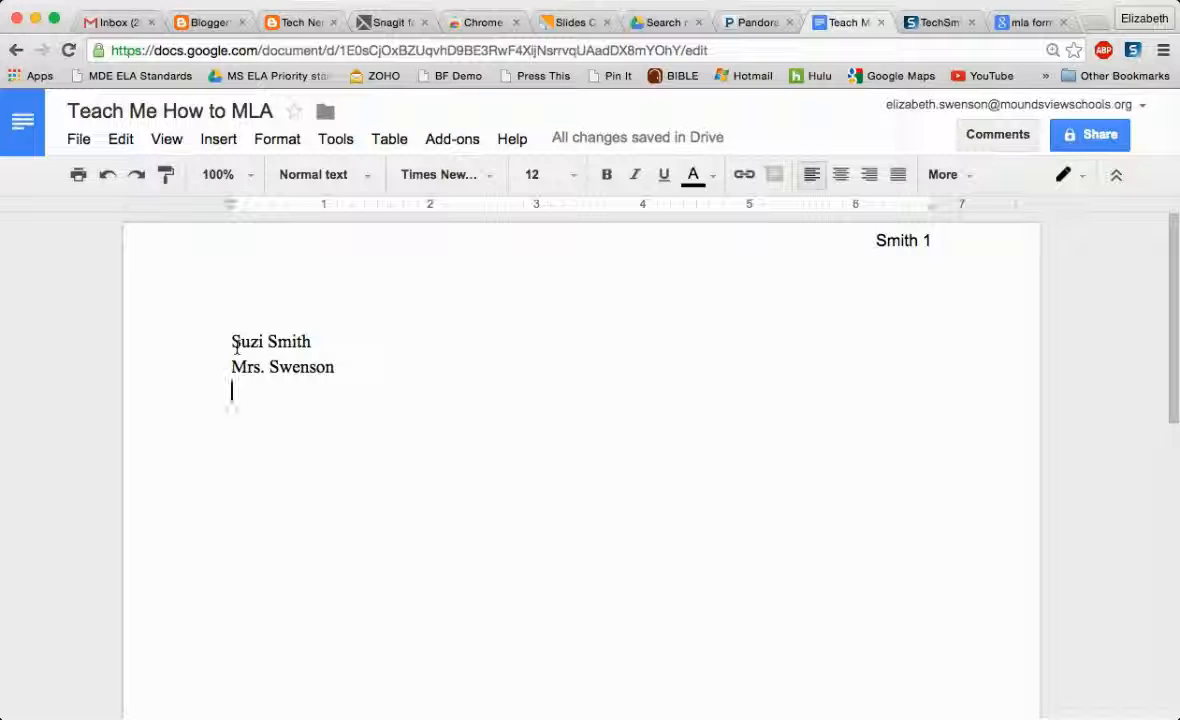
text(EL)
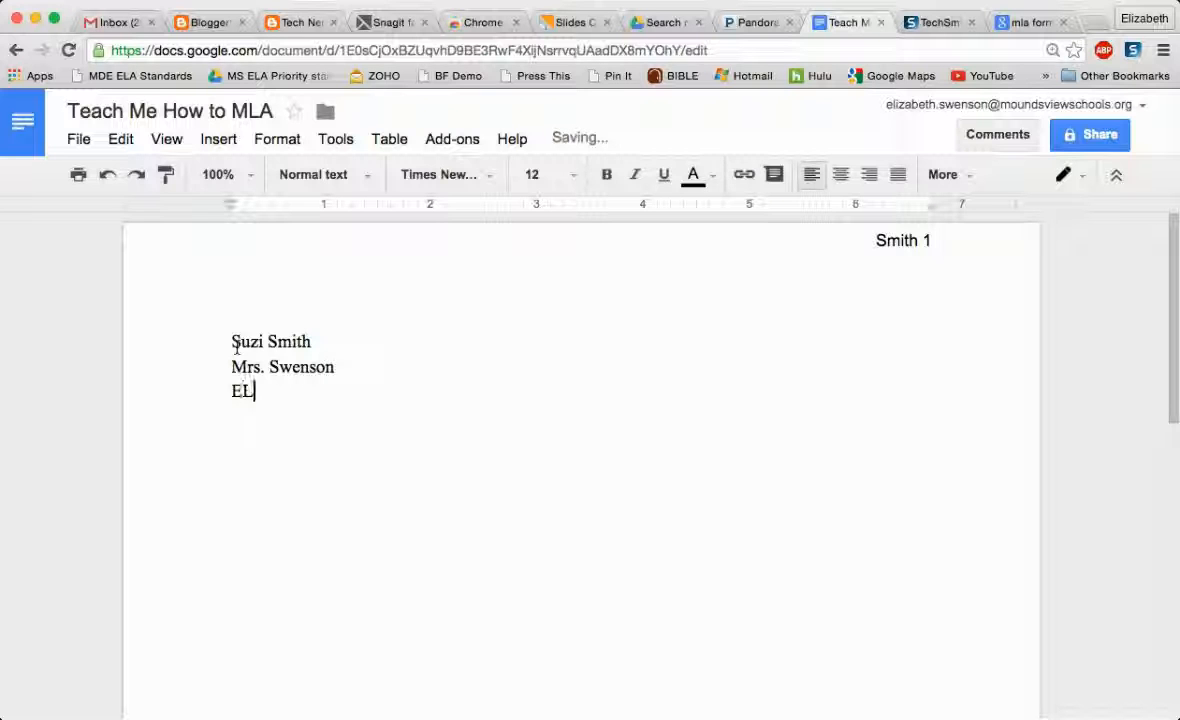
text(A 7, p. 1)
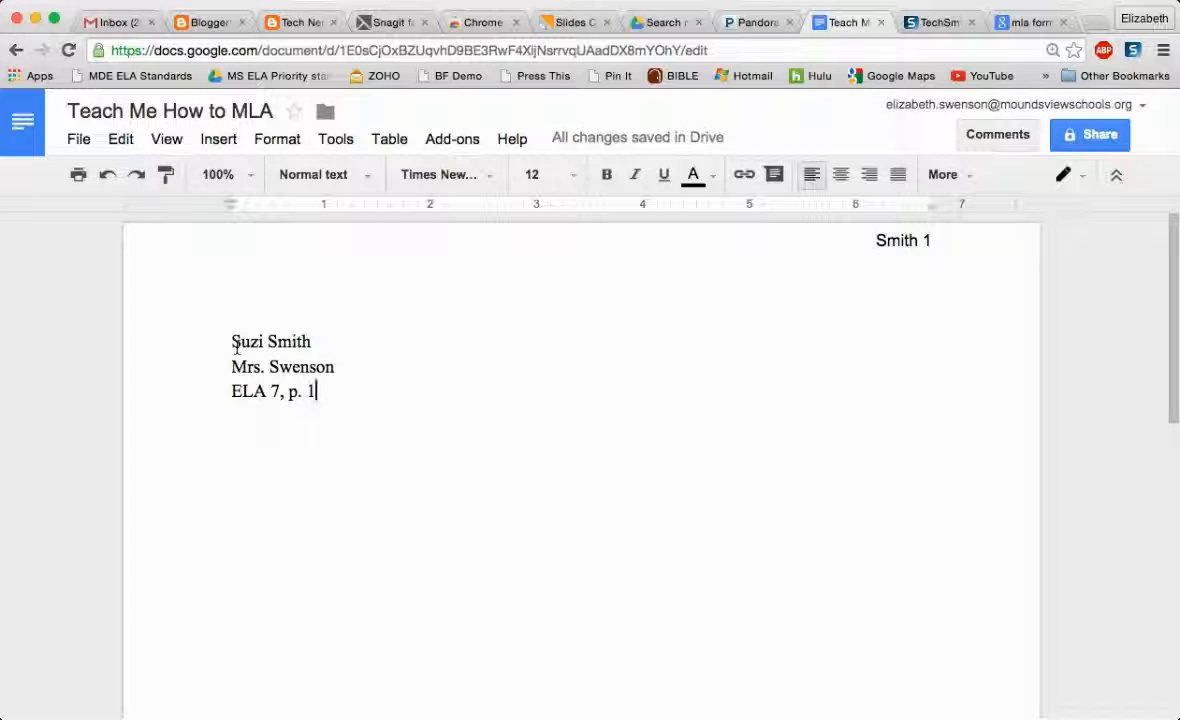
key(Return)
text(12 December 2015)
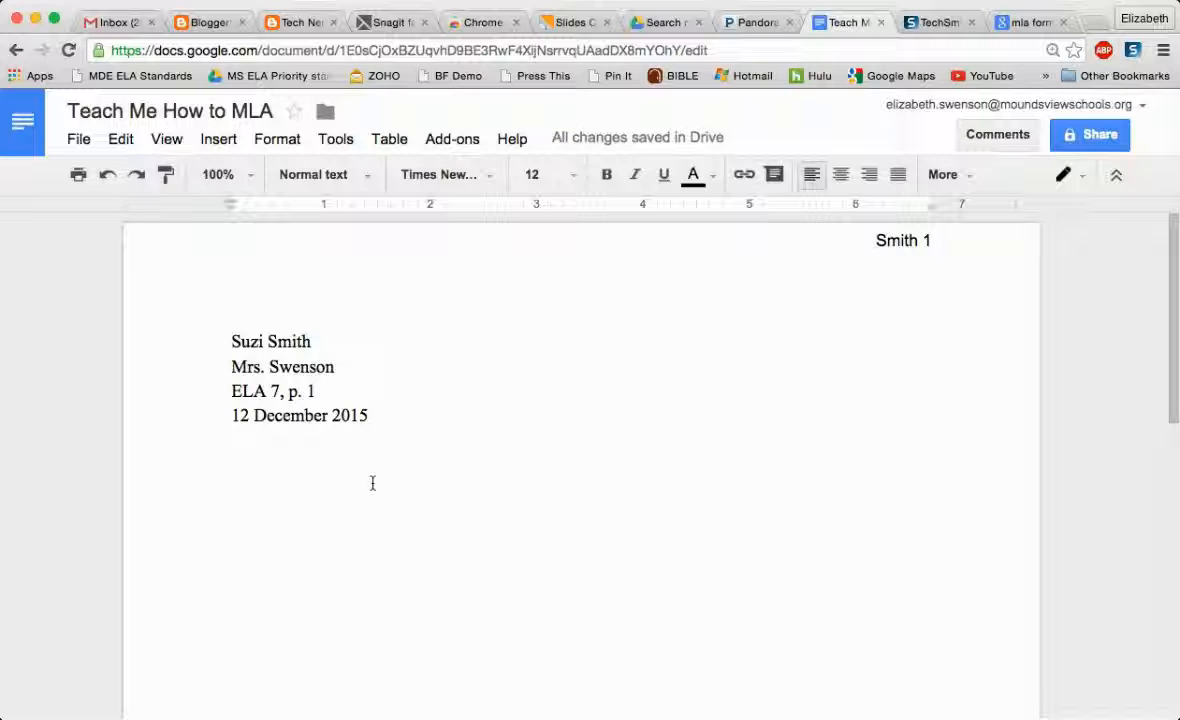
Add the centered bold title "Eleanor Roosevelt: First Lady, Humanitarian, Leader" below the heading and start a left-aligned line under it
key(Return)
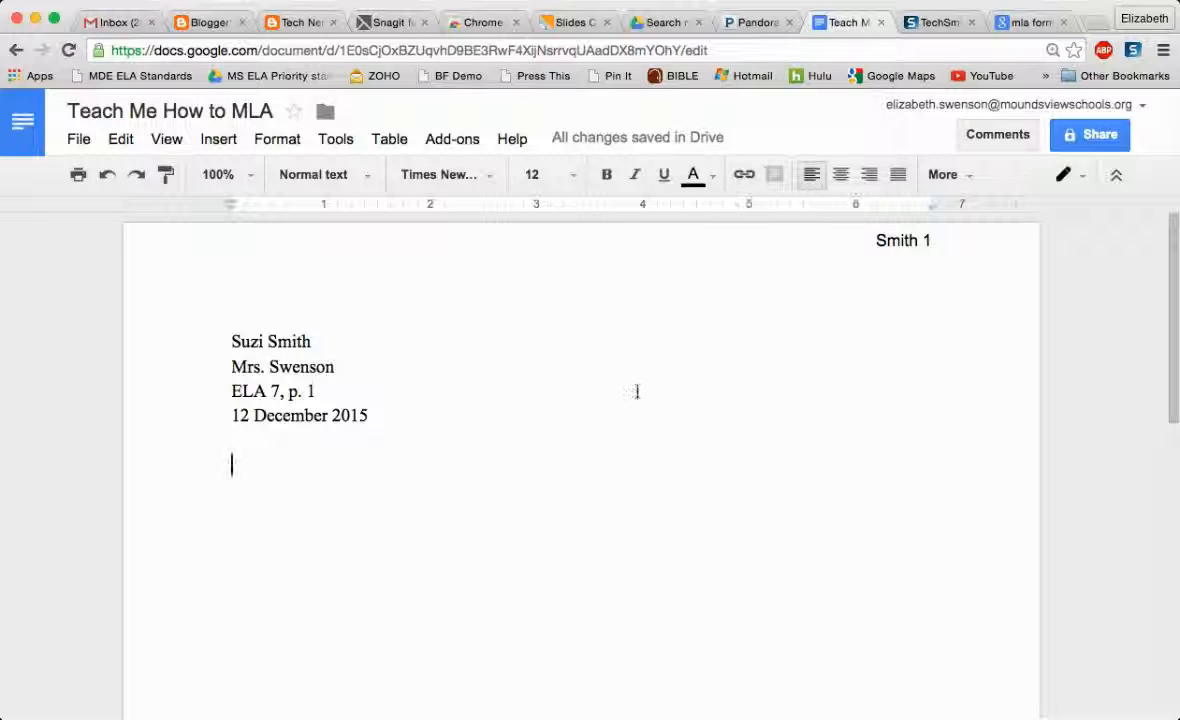
click(840, 176)
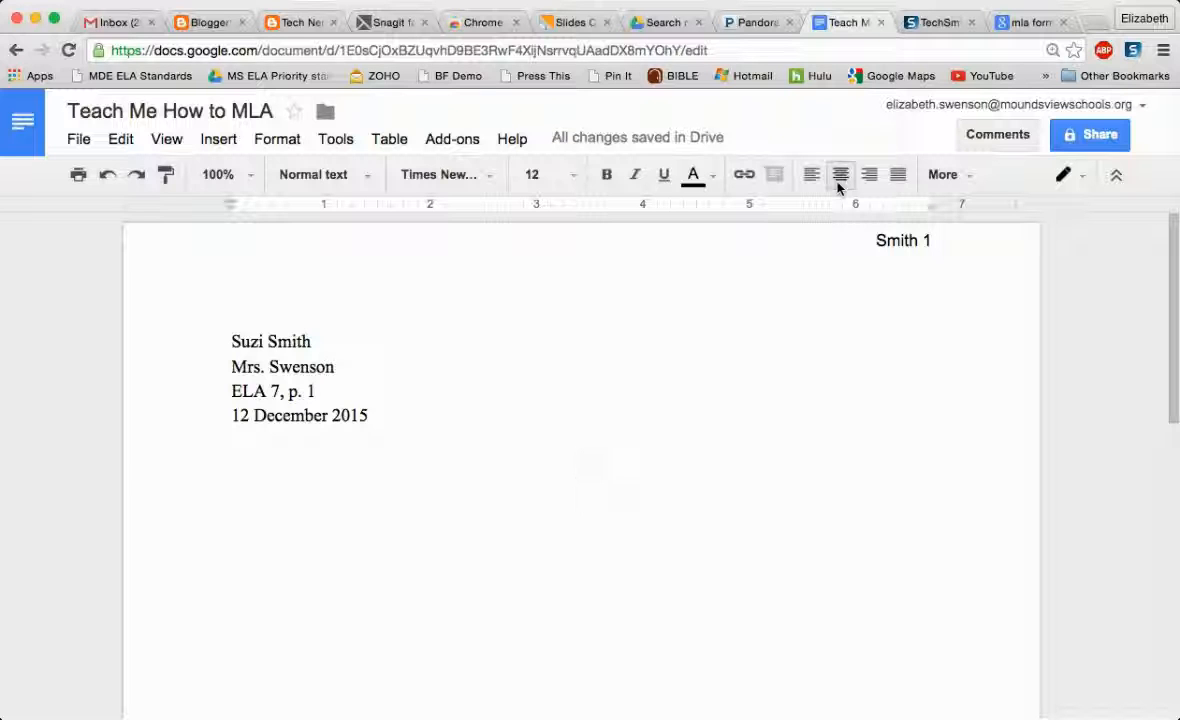
click(604, 184)
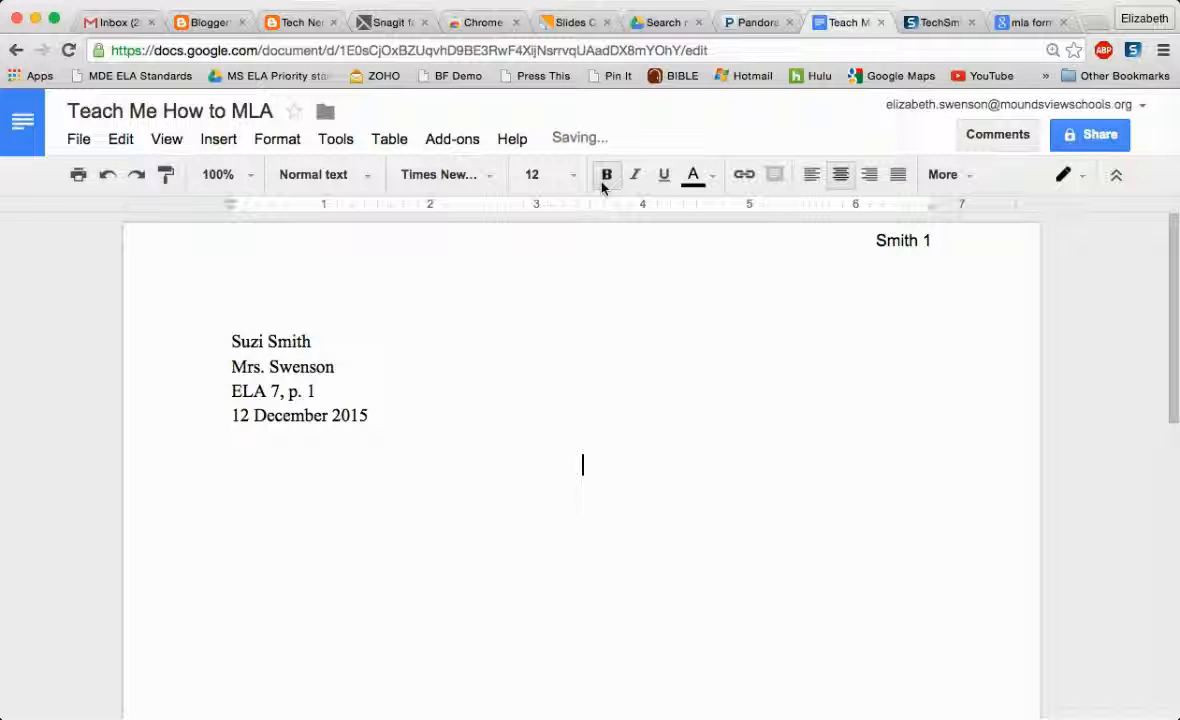
text(Eleanor Roosevelt: First Lady, Humanitarian, )
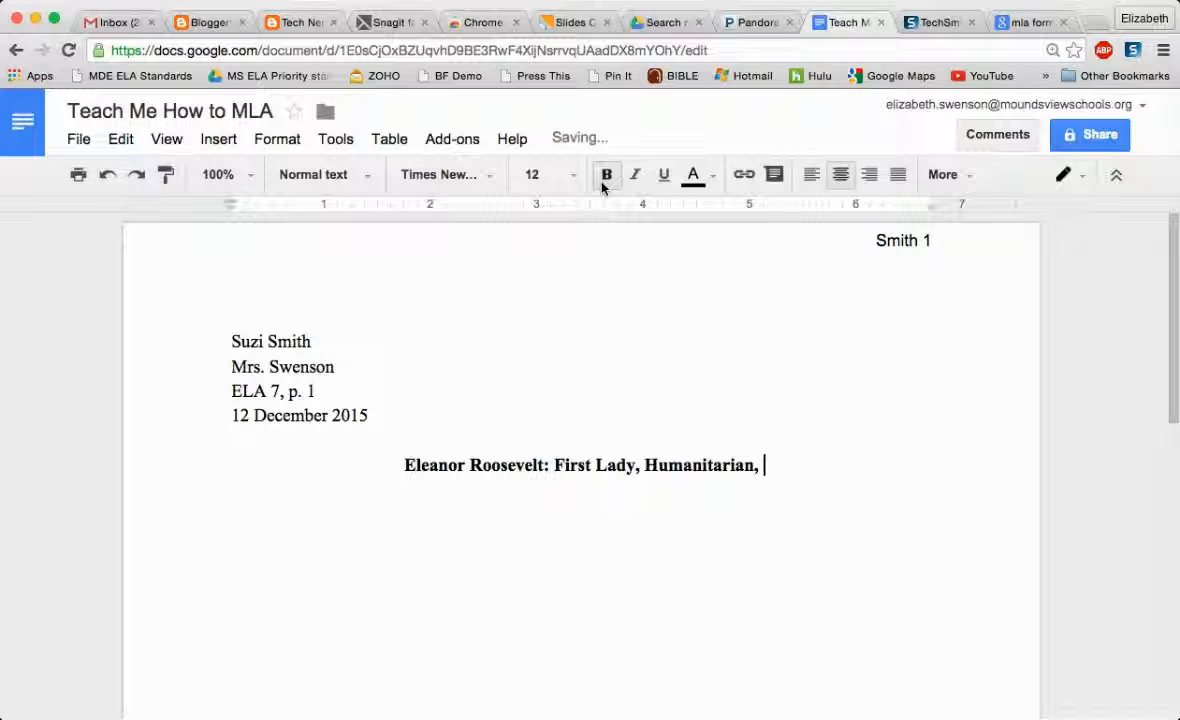
text(Leader)
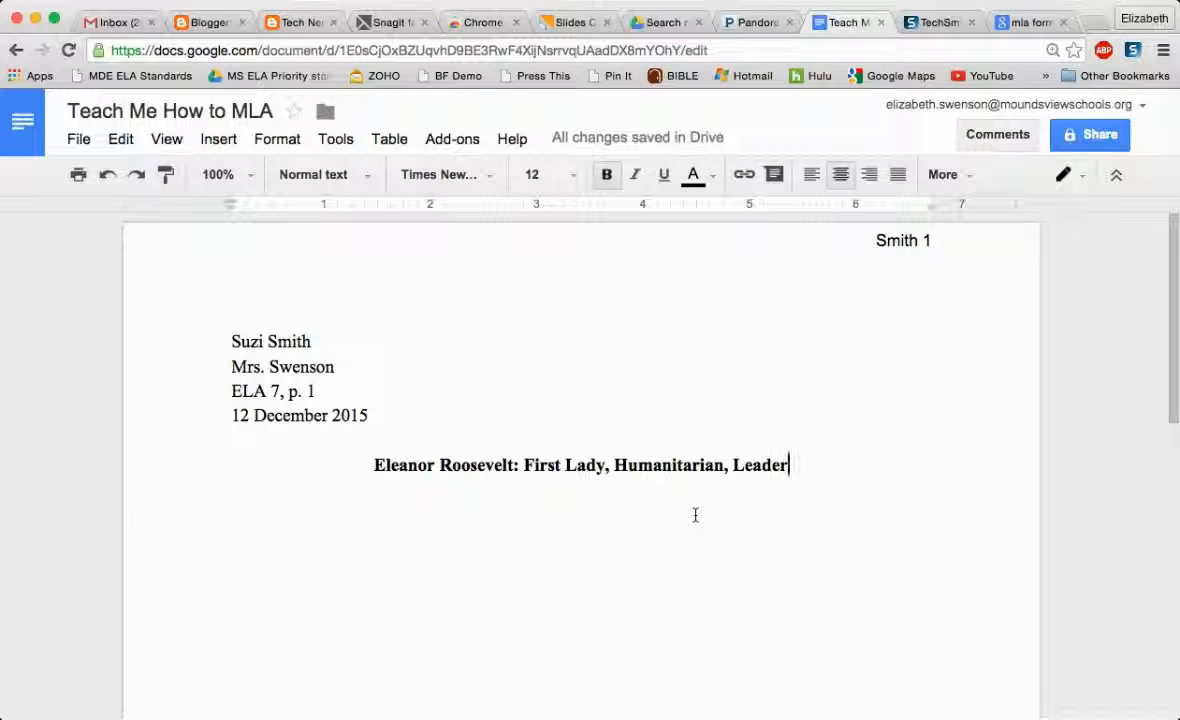
key(Return)
click(812, 180)
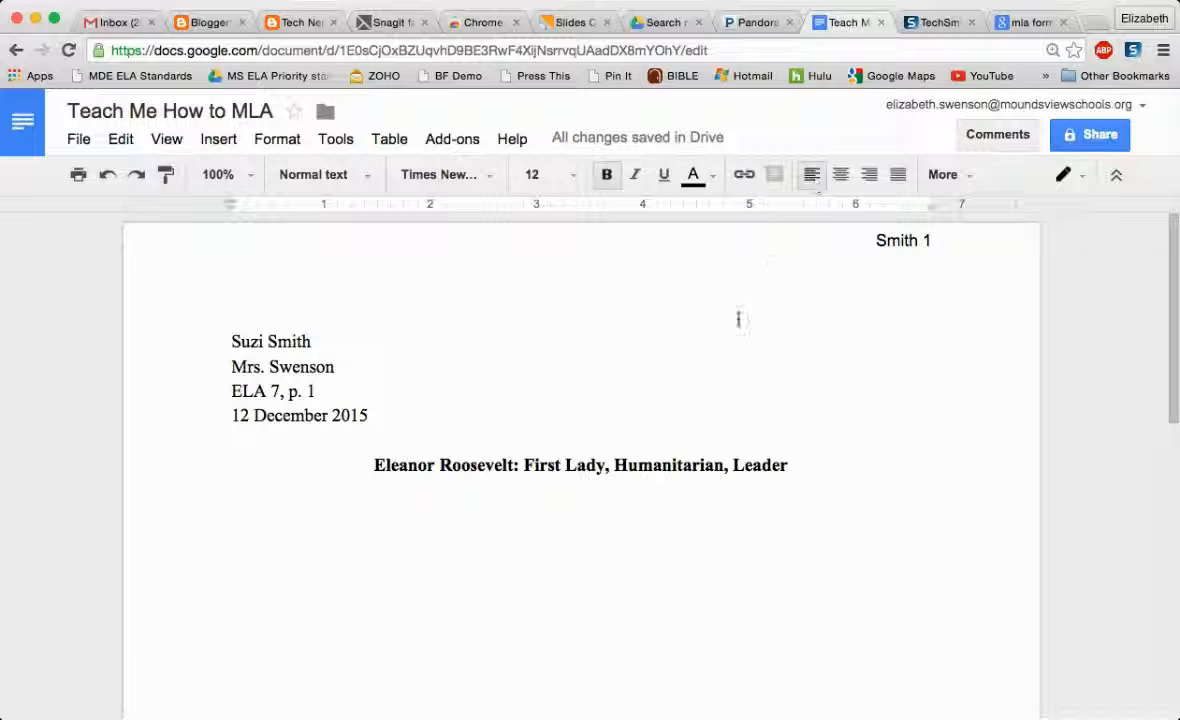
click(232, 341)
drag(232, 341, 884, 527)
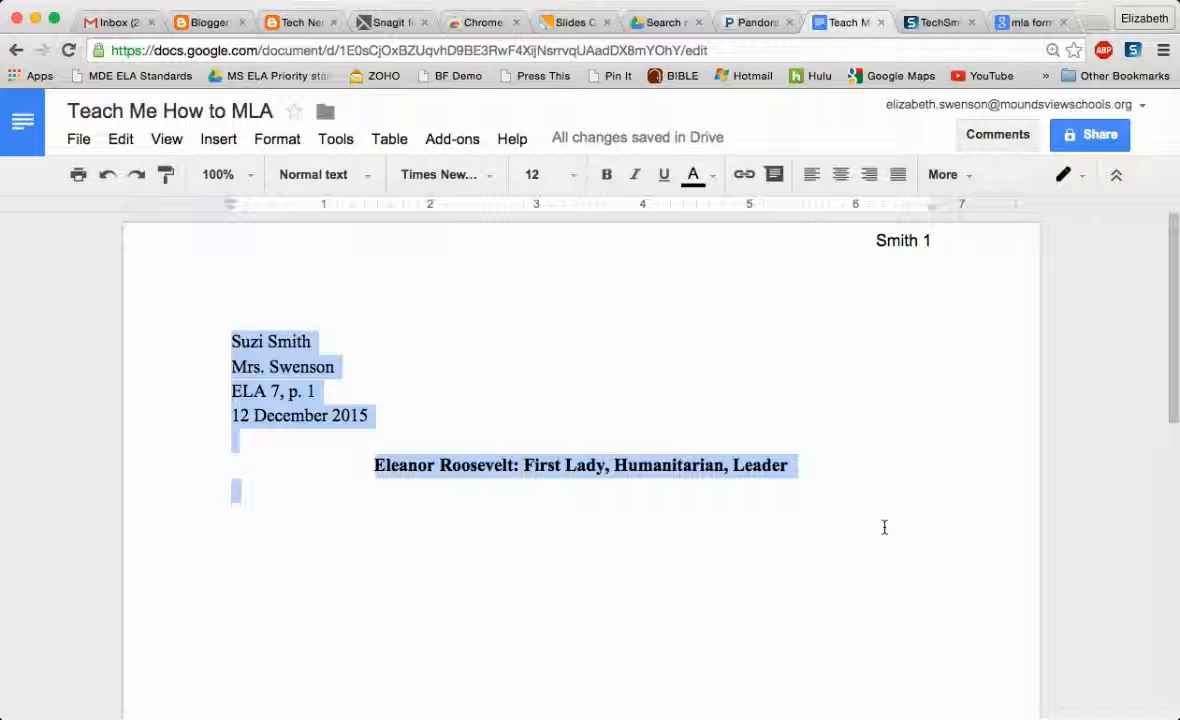
click(266, 145)
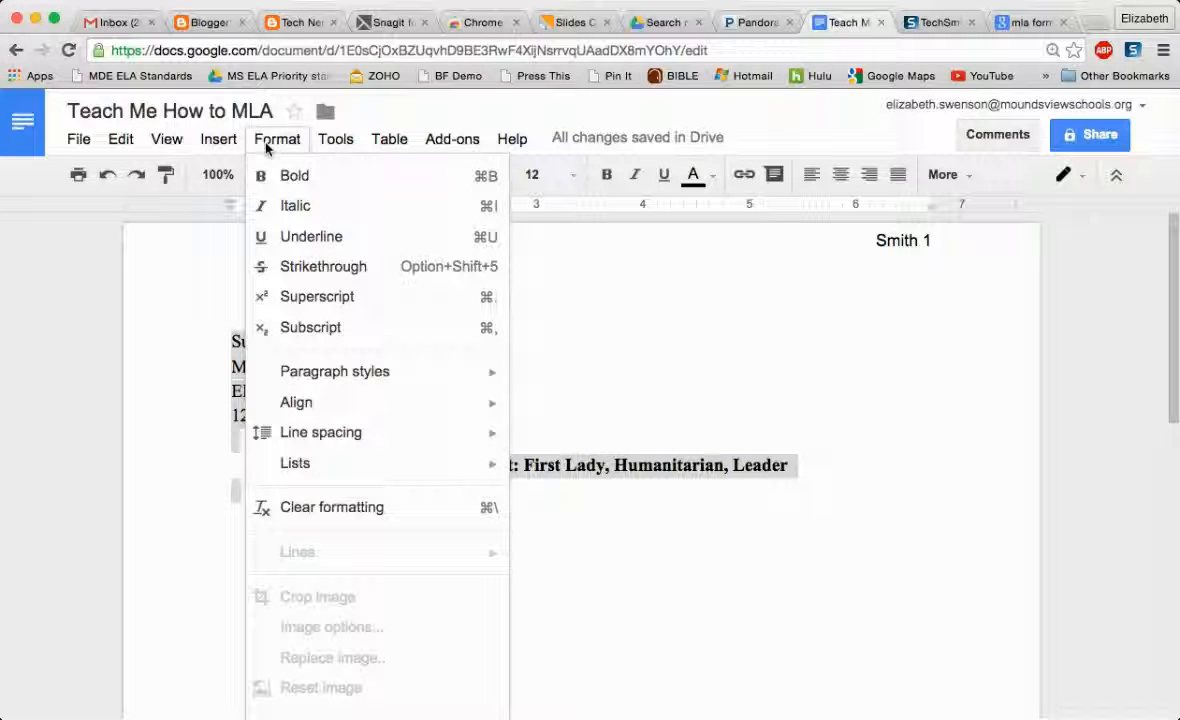
mouse_move(311, 430)
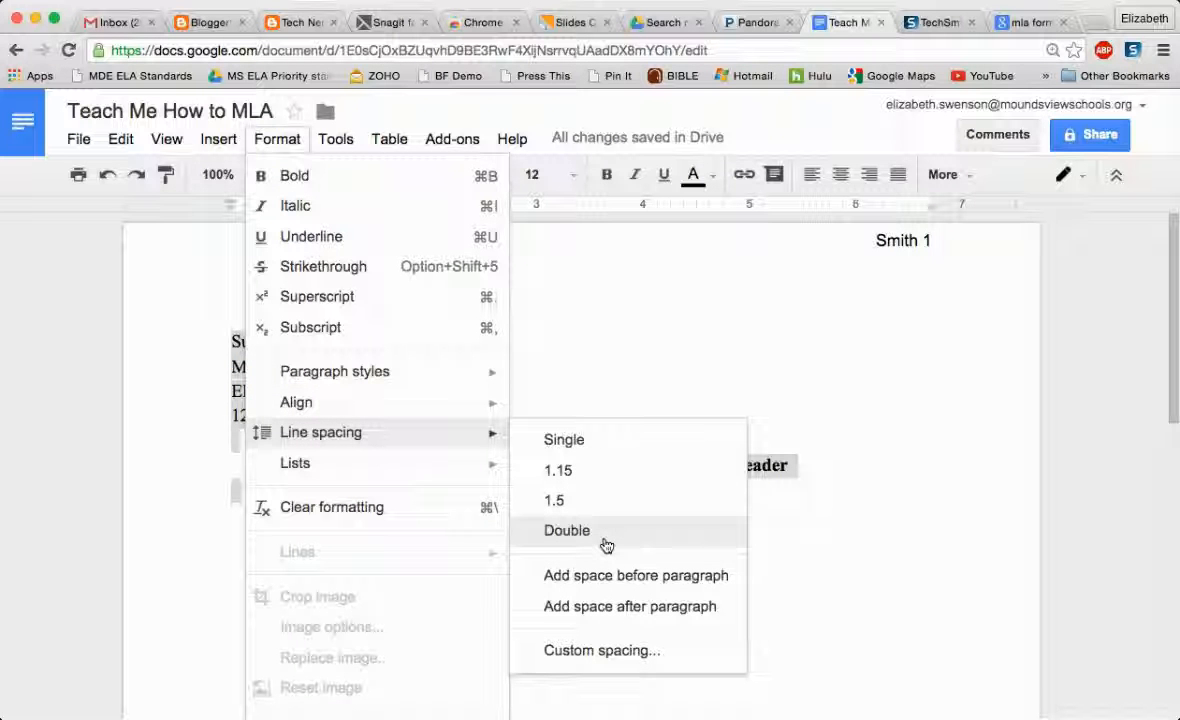
click(977, 450)
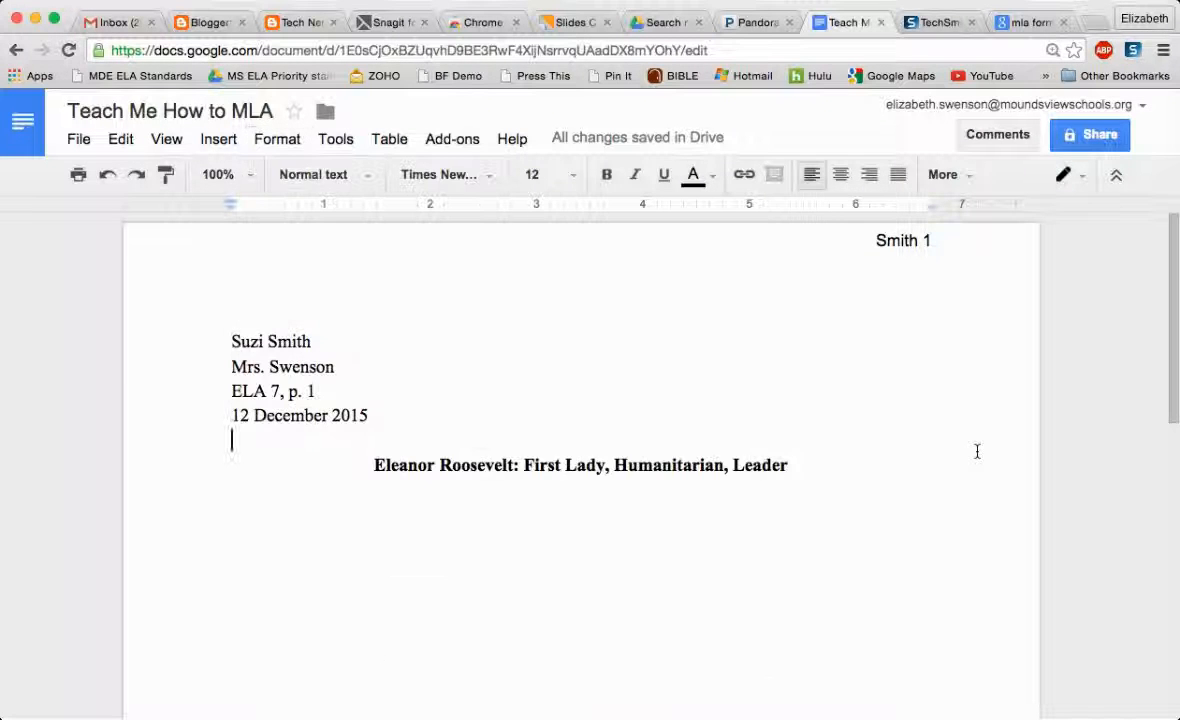
Apply double line spacing to the heading, the title and the empty line below it
drag(219, 345, 911, 493)
click(945, 177)
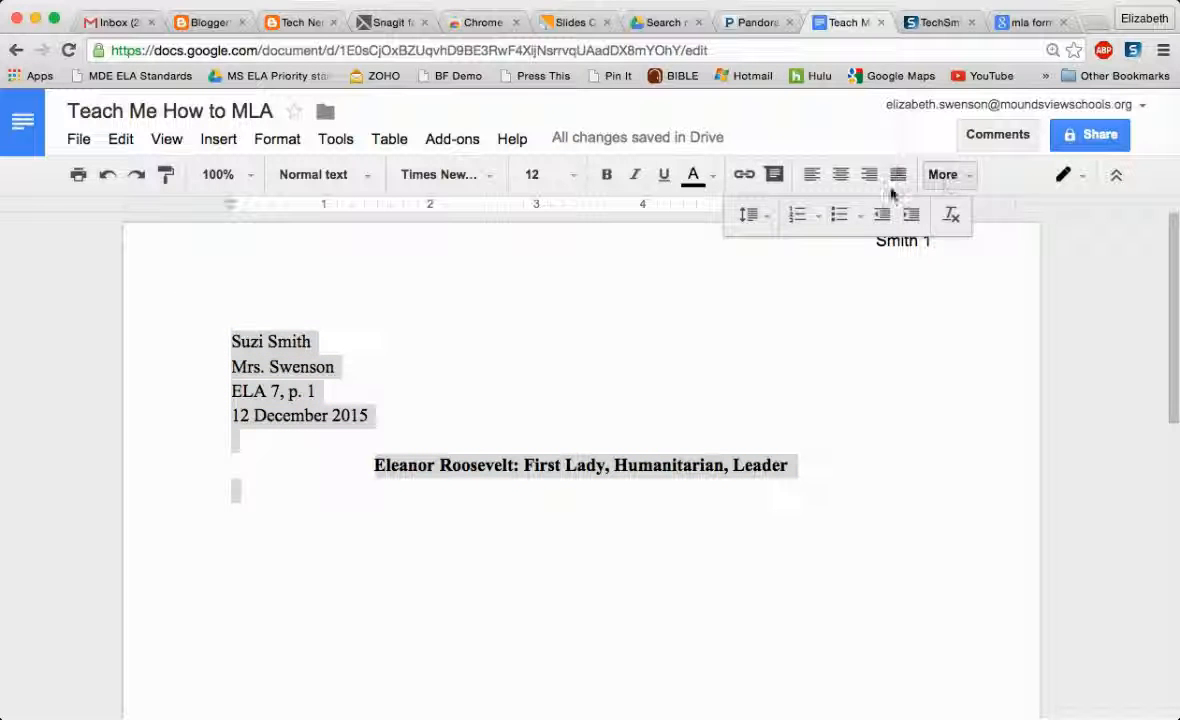
click(754, 226)
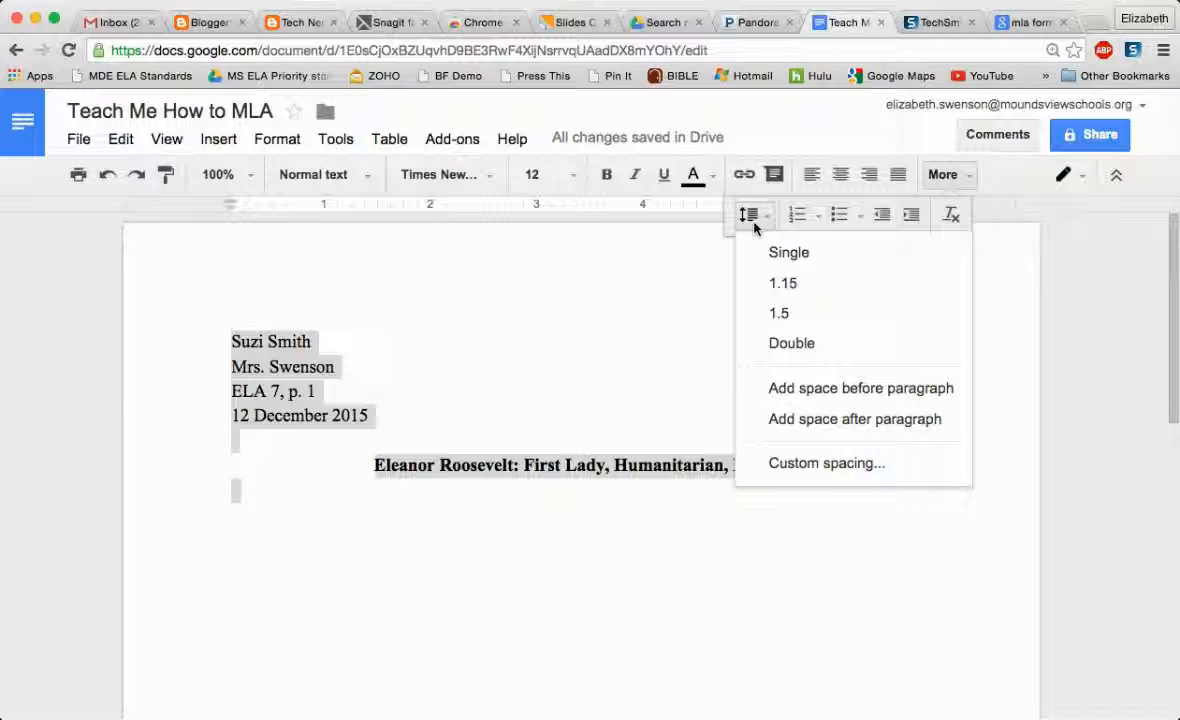
click(772, 345)
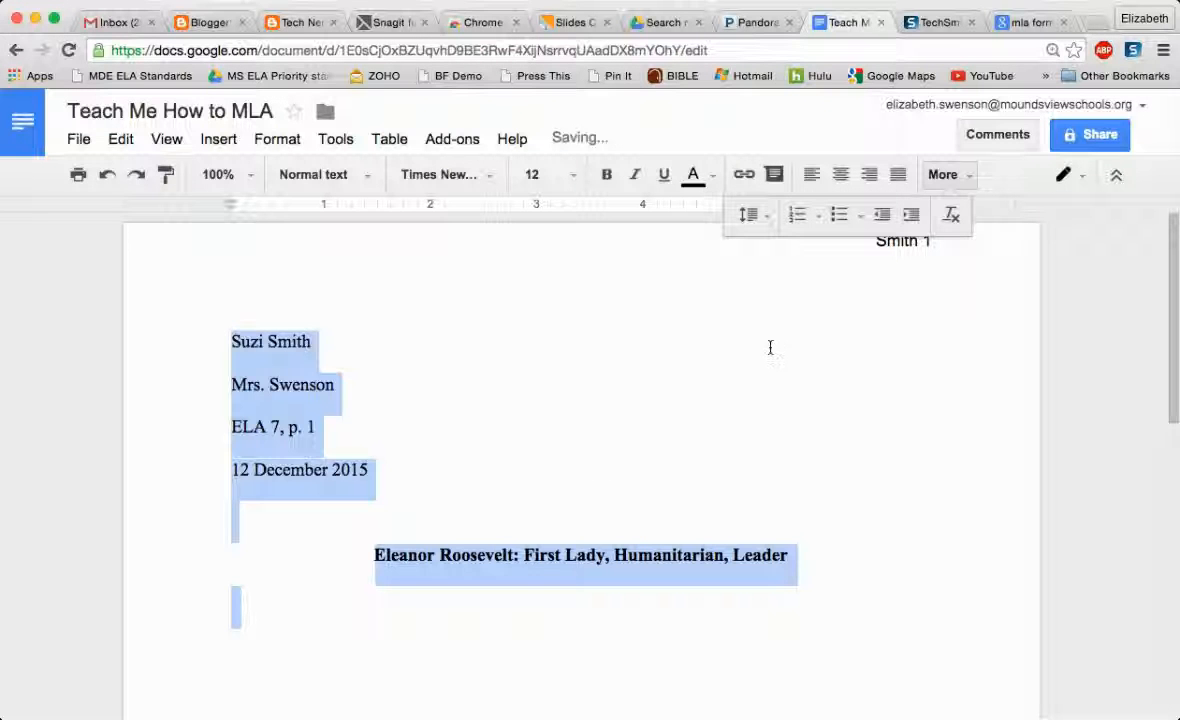
Begin the essay under the title with an indented, non-bold line reading "This is the first line of my essay!"
click(253, 615)
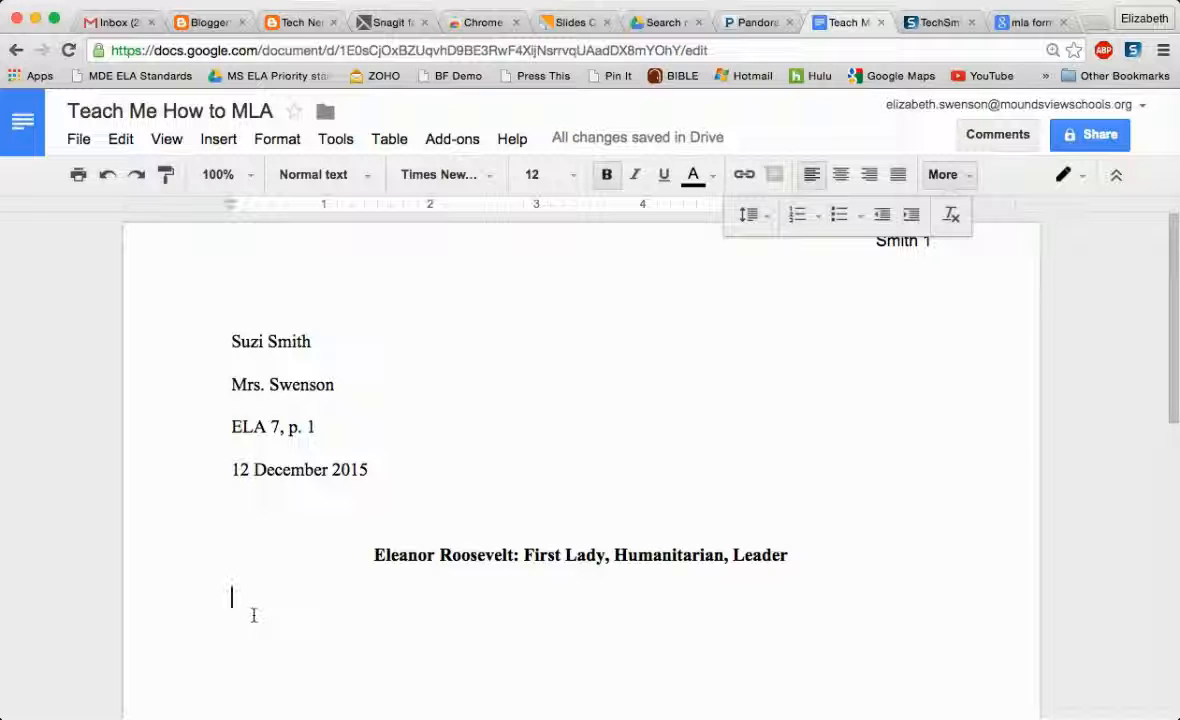
key(Tab)
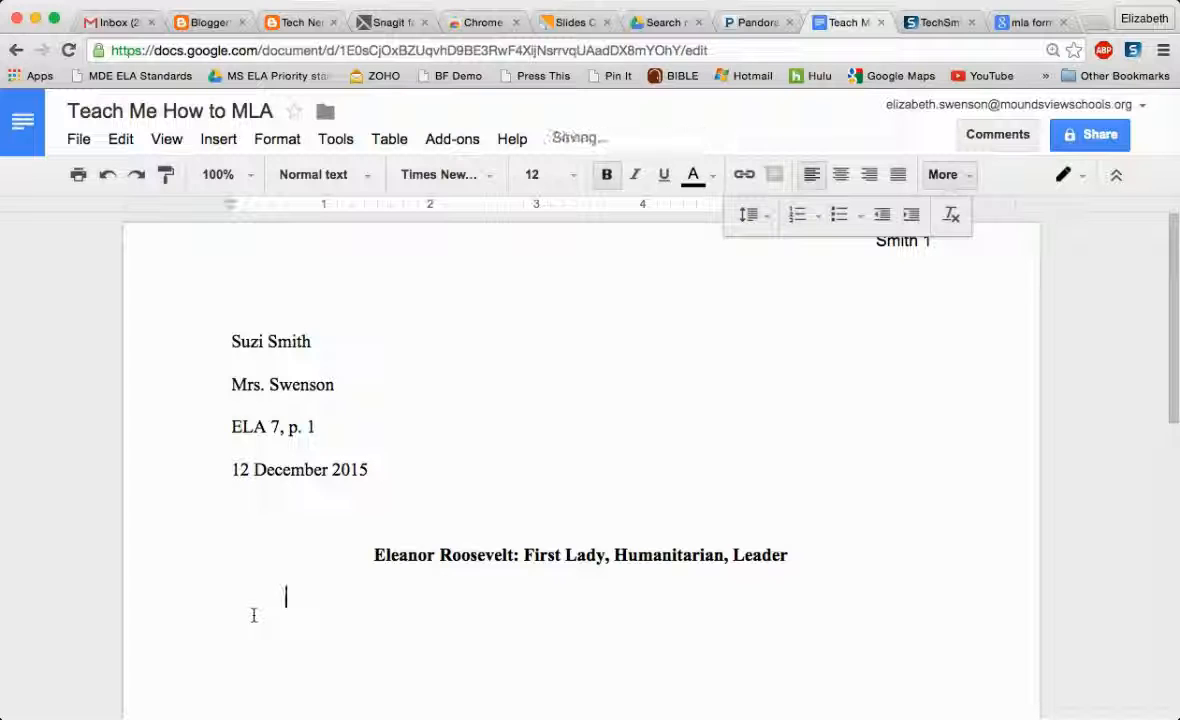
text(This)
key(BackSpace)
key(BackSpace)
key(BackSpace)
key(BackSpace)
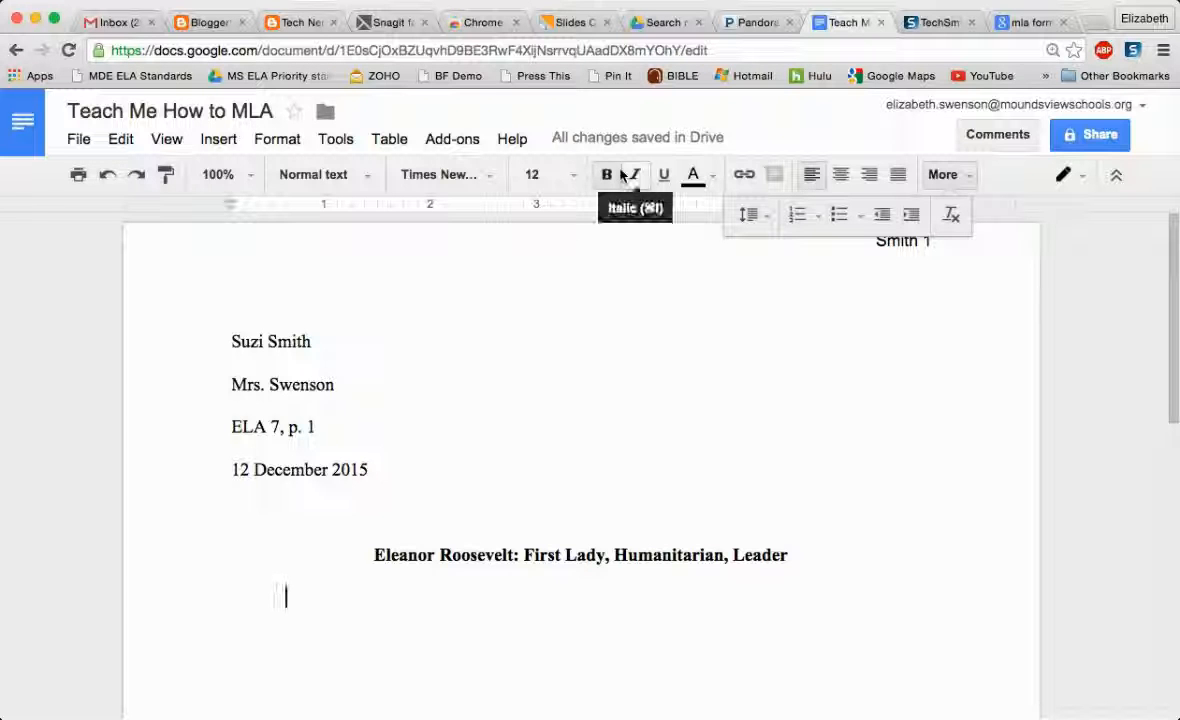
click(634, 174)
click(636, 175)
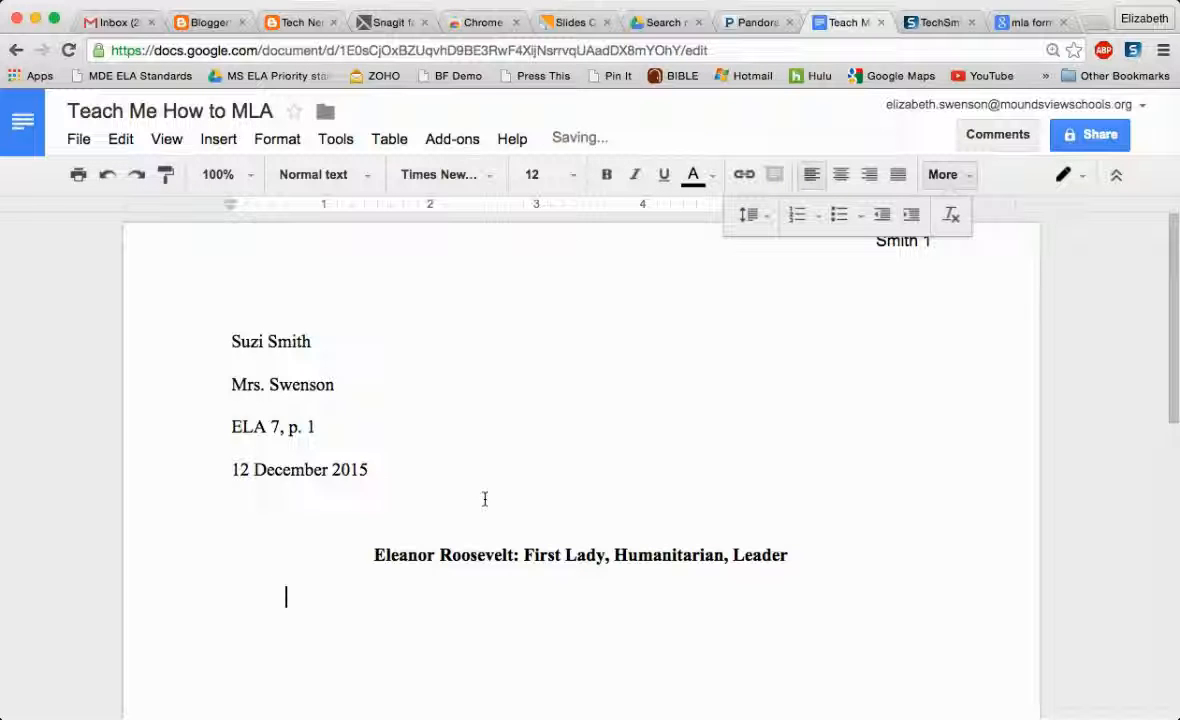
text(This is the fi)
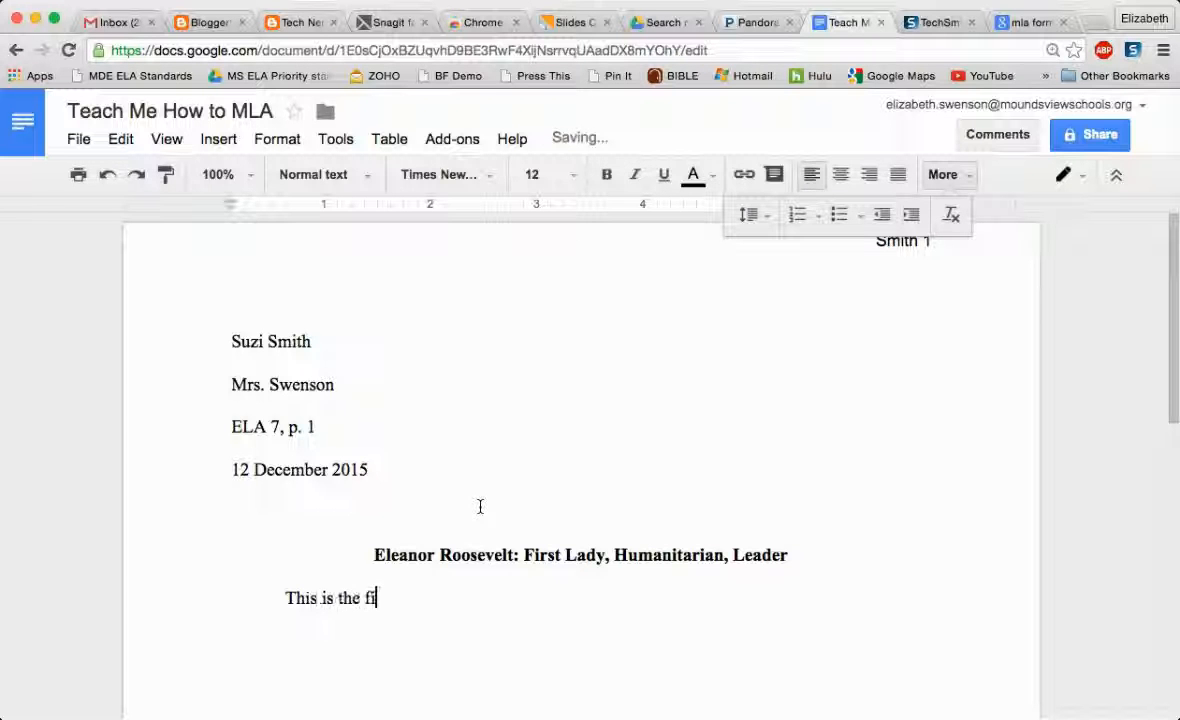
text(rst line of my essay!)
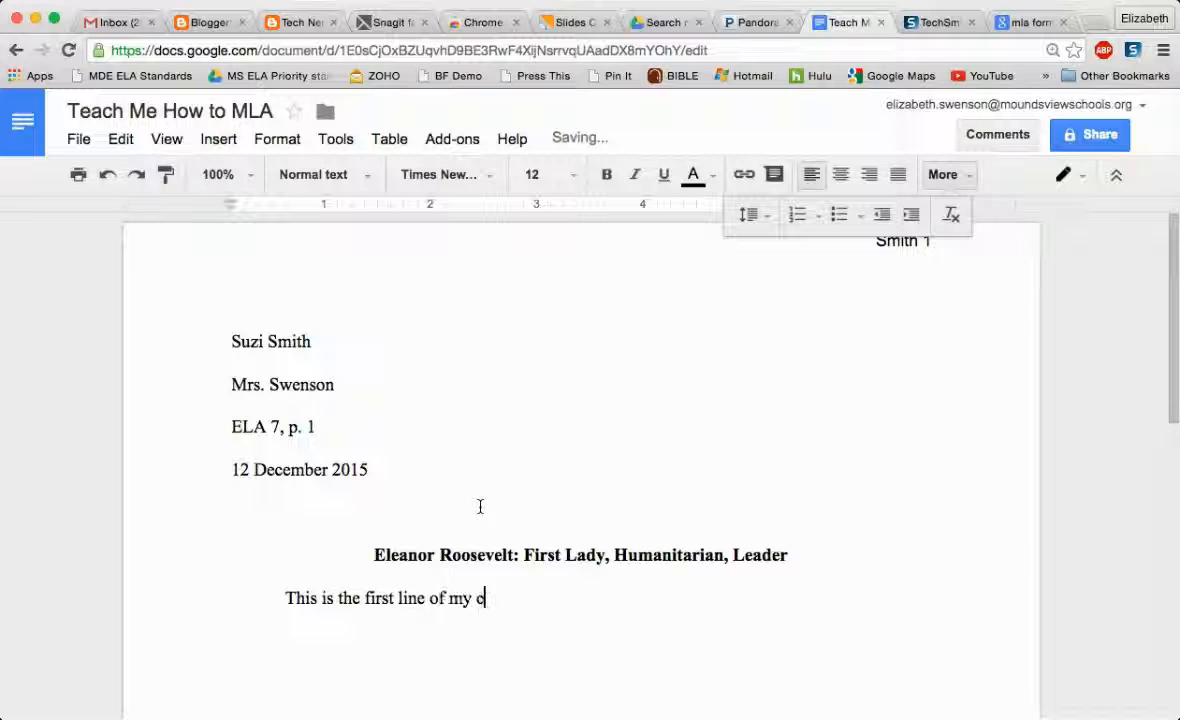